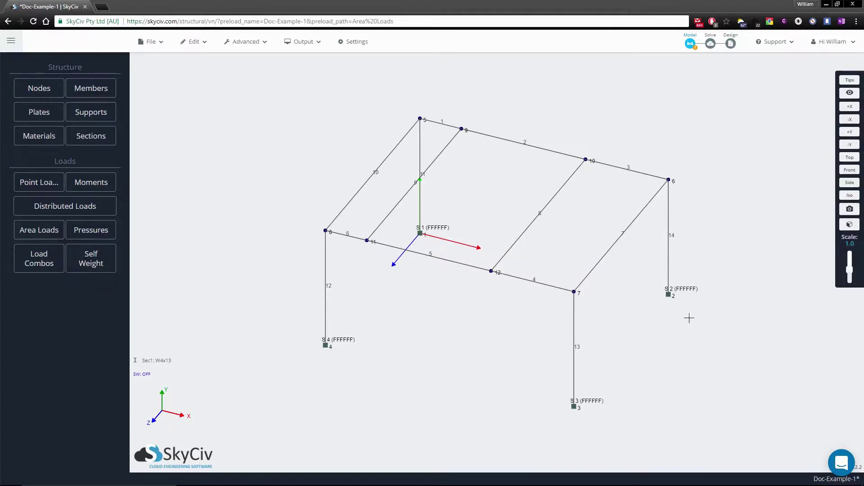
Tilt the steel frame model slightly to get a better view of member 7.
{"action": "left_click_drag", "start_coordinate": [674, 319], "coordinate": [651, 316]}
Inspect members 7, 10 and 1 (node 5 to node 9), then deselect and rotate the view.
{"action": "left_click", "coordinate": [587, 252]}
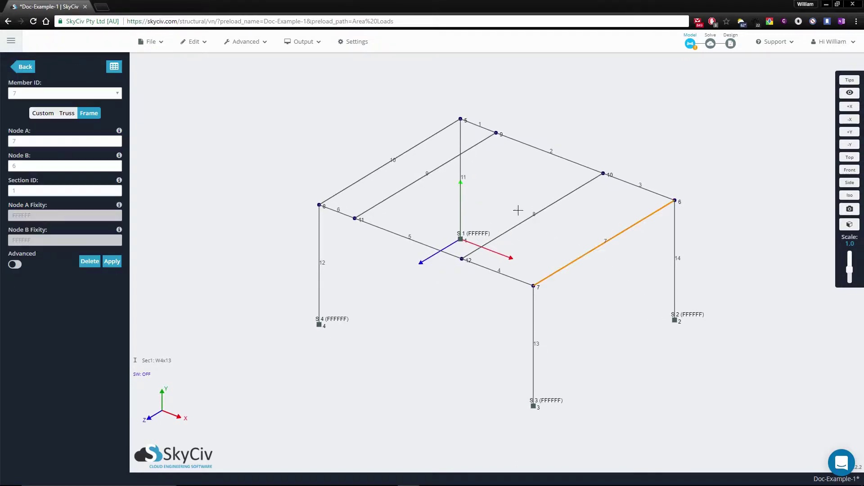
{"action": "left_click", "coordinate": [379, 165]}
{"action": "left_click", "coordinate": [473, 124]}
{"action": "left_click", "coordinate": [421, 344]}
{"action": "left_click_drag", "start_coordinate": [291, 231], "coordinate": [274, 227]}
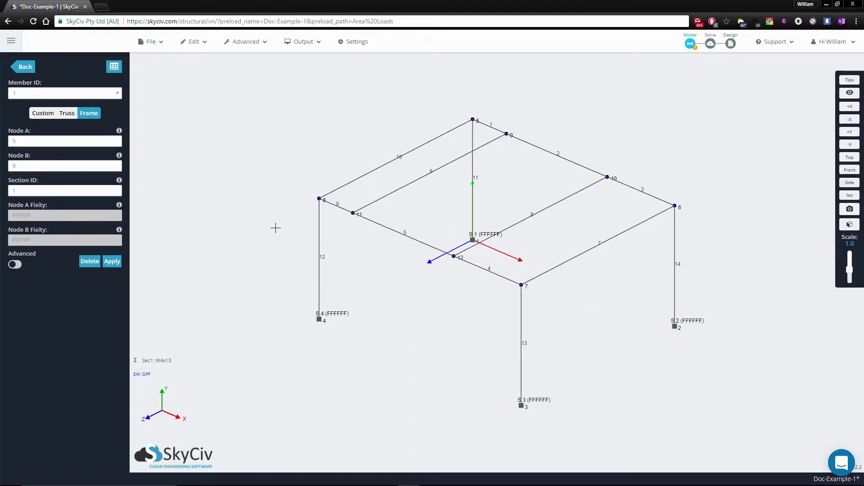
Apply area load 1: a One-Way (Open Area) 1.2 ksf pressure on members 10,9.
{"action": "left_click", "coordinate": [24, 68]}
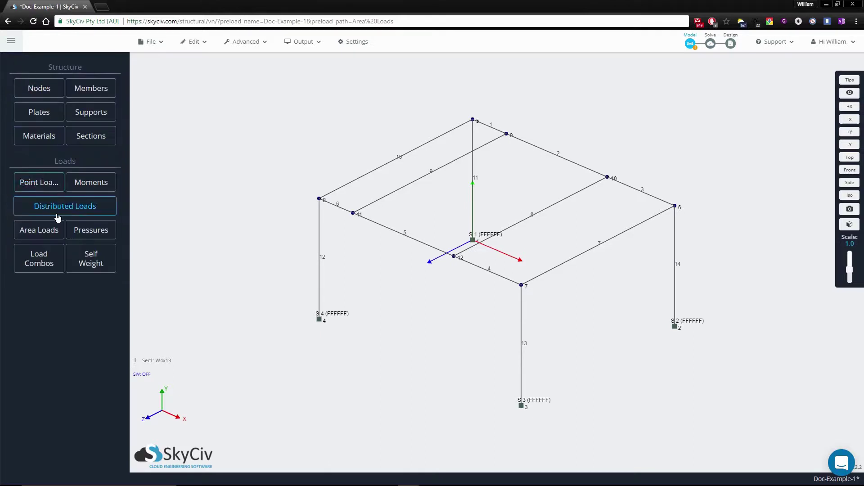
{"action": "left_click", "coordinate": [42, 233]}
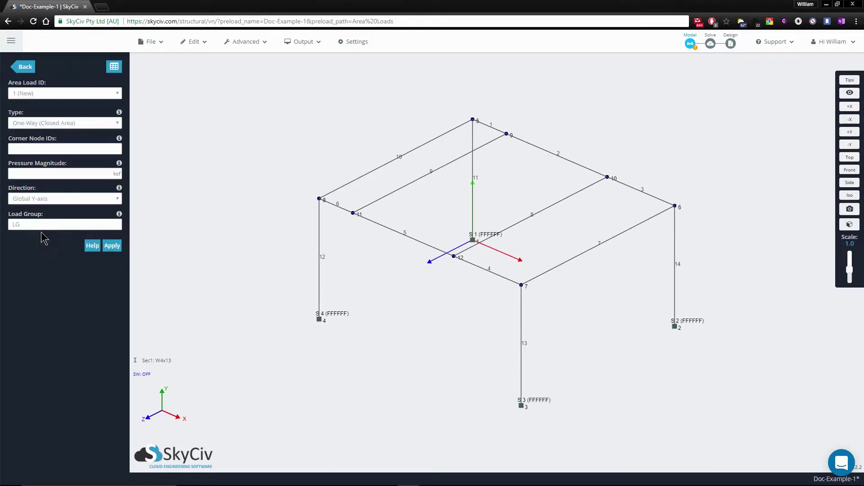
{"action": "left_click", "coordinate": [83, 125]}
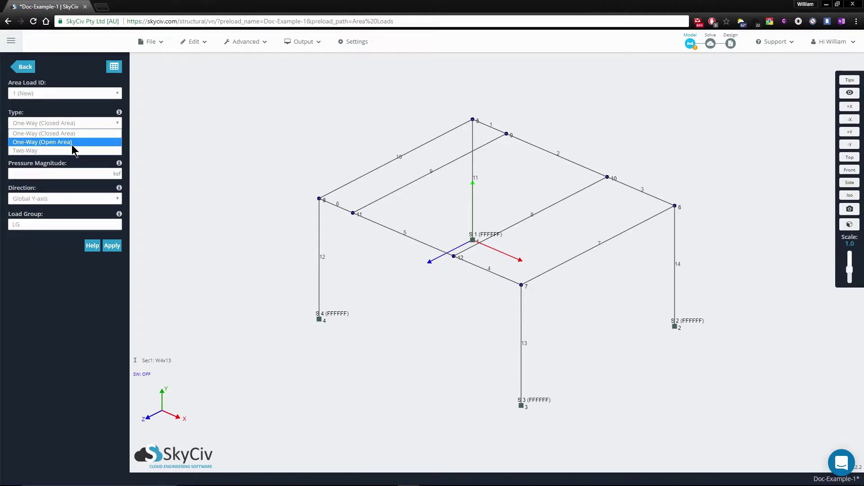
{"action": "left_click", "coordinate": [72, 142]}
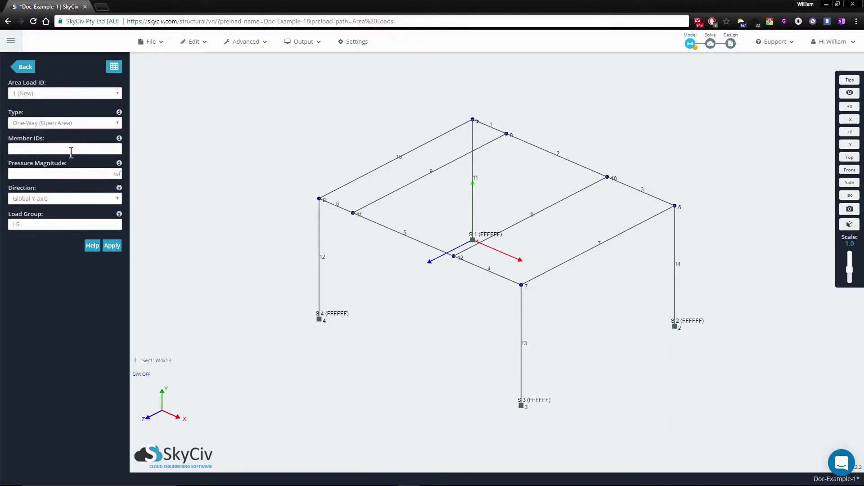
{"action": "left_click_drag", "start_coordinate": [280, 243], "coordinate": [282, 249]}
{"action": "left_click", "coordinate": [59, 149]}
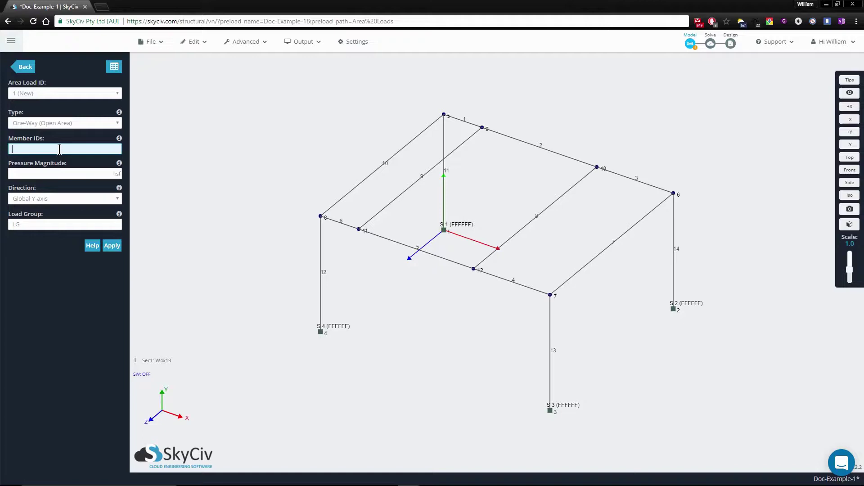
{"action": "left_click", "coordinate": [47, 174]}
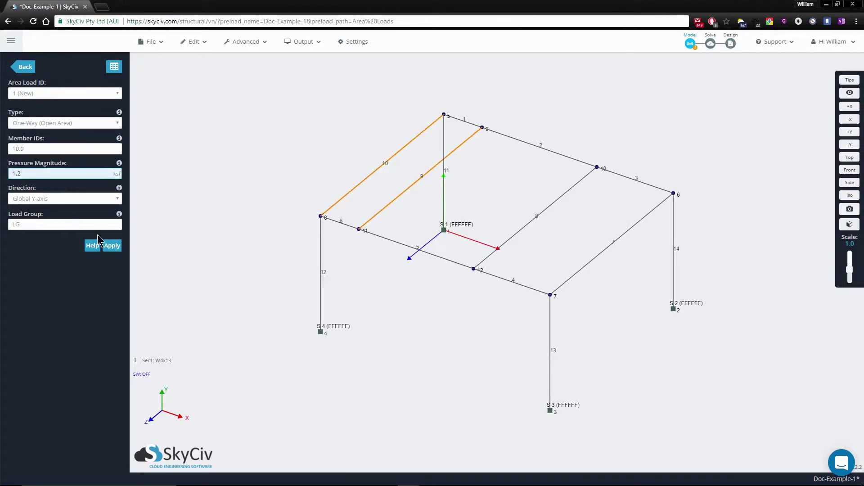
{"action": "left_click", "coordinate": [112, 246]}
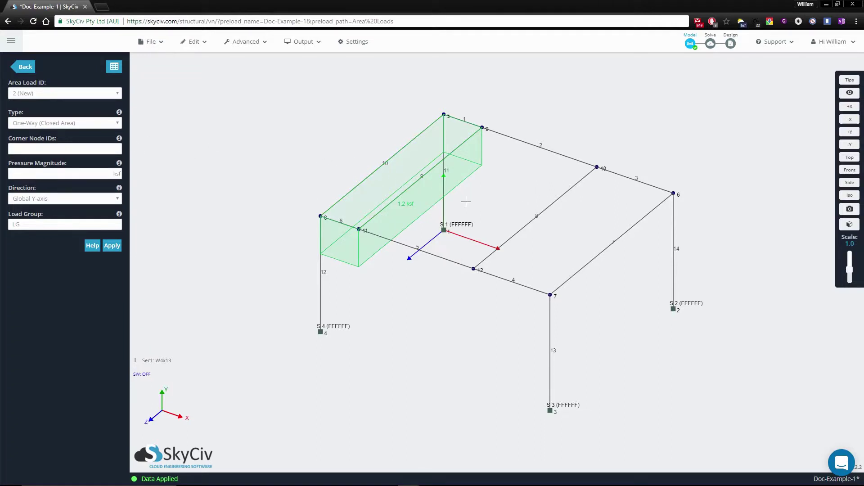
Apply a second One-Way (Open Area) 1.2 ksf load on members 9,8.
{"action": "left_click", "coordinate": [65, 148]}
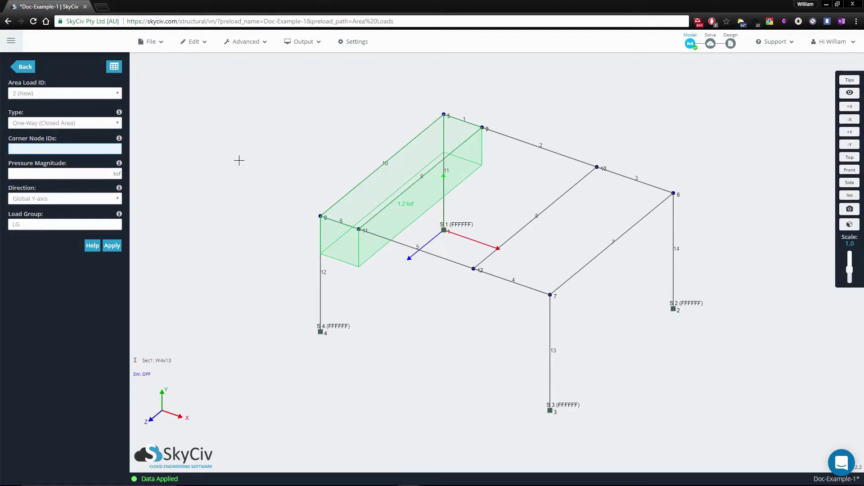
{"action": "left_click", "coordinate": [72, 124]}
{"action": "left_click", "coordinate": [68, 139]}
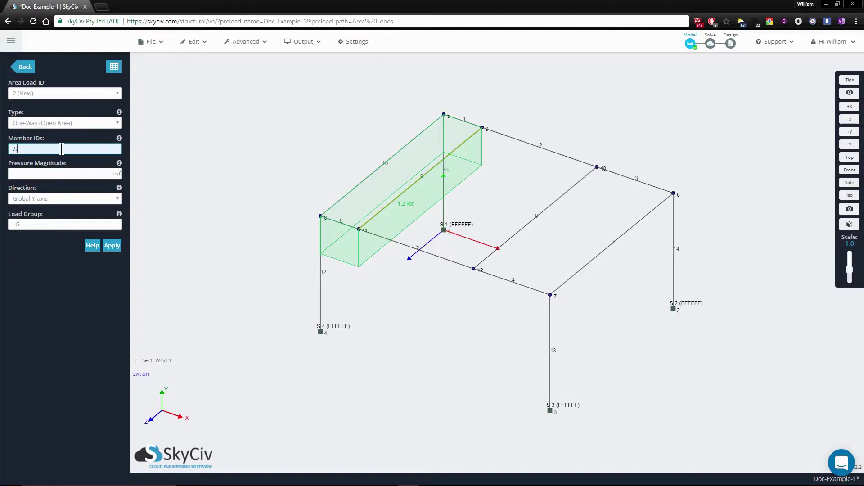
{"action": "key", "text": "Tab"}
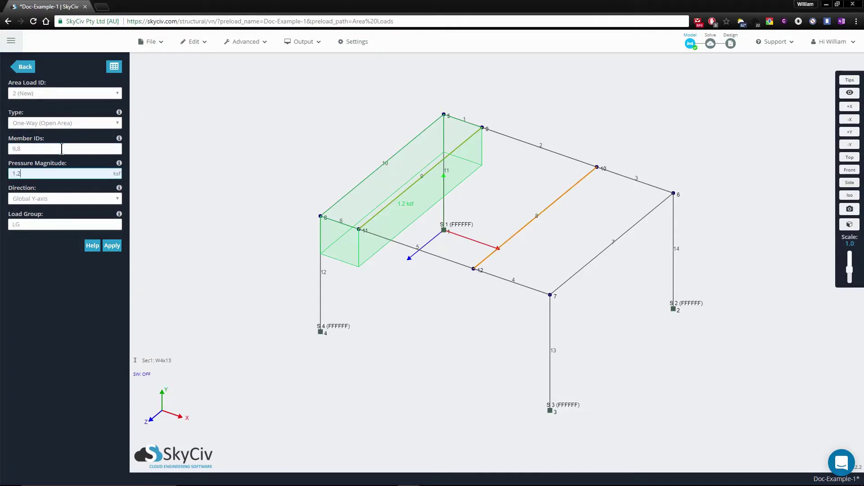
{"action": "left_click", "coordinate": [112, 245]}
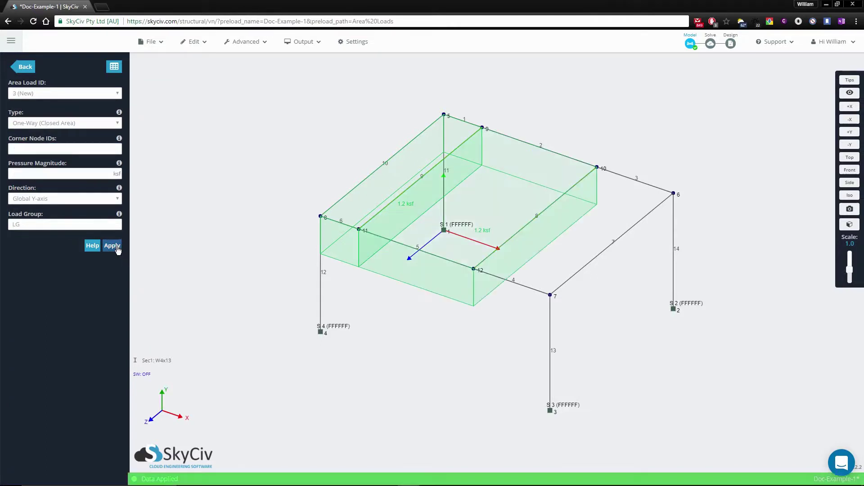
Apply a third One-Way (Open Area) 1.2 ksf load on members 7,8.
{"action": "left_click", "coordinate": [50, 149]}
{"action": "left_click", "coordinate": [61, 124]}
{"action": "left_click", "coordinate": [68, 138]}
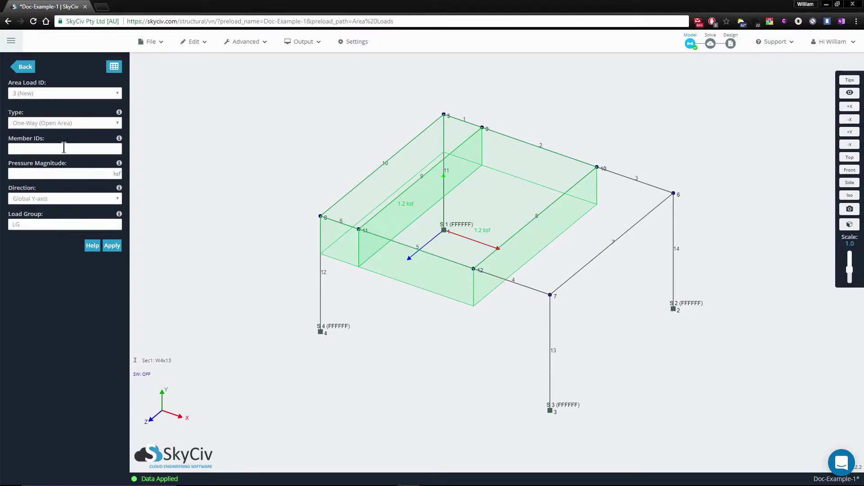
{"action": "left_click", "coordinate": [66, 150]}
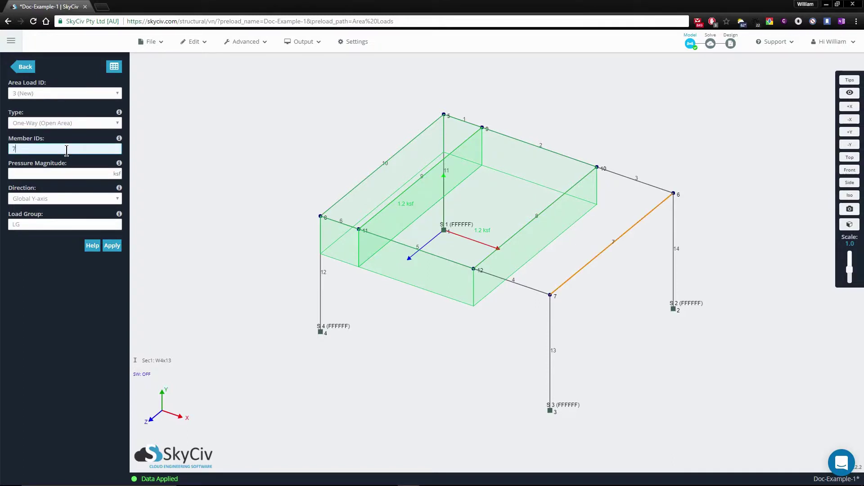
{"action": "key", "text": "Tab"}
{"action": "type", "text": "1."}
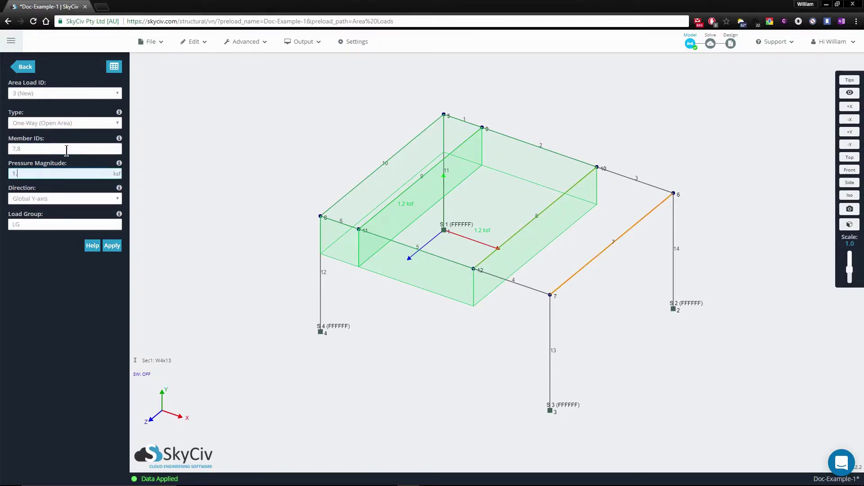
{"action": "type", "text": "2"}
{"action": "left_click", "coordinate": [112, 246]}
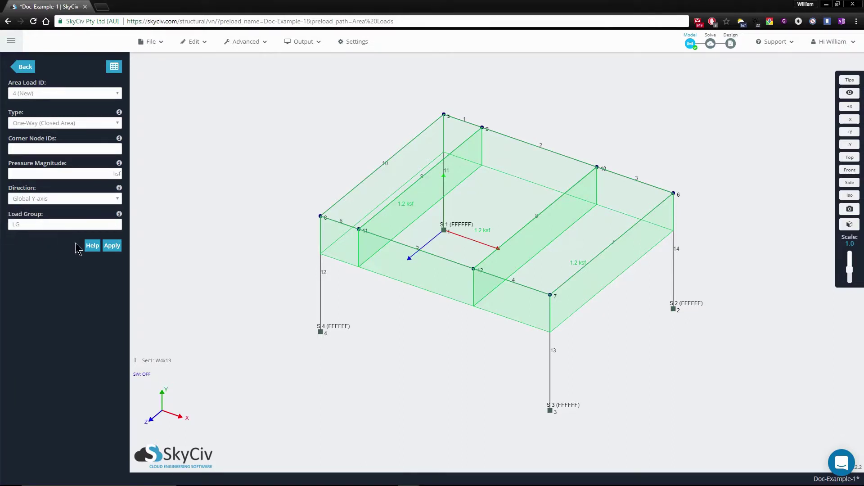
Enable Equivalent Area Loads to display the 0.6, 1.8 and 1.2 kip/ft member line loads.
{"action": "left_click_drag", "start_coordinate": [444, 352], "coordinate": [521, 346]}
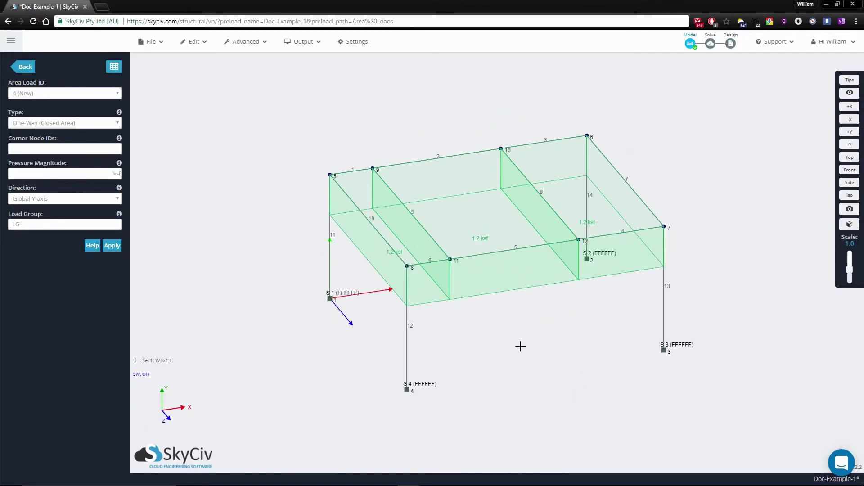
{"action": "left_click", "coordinate": [849, 95]}
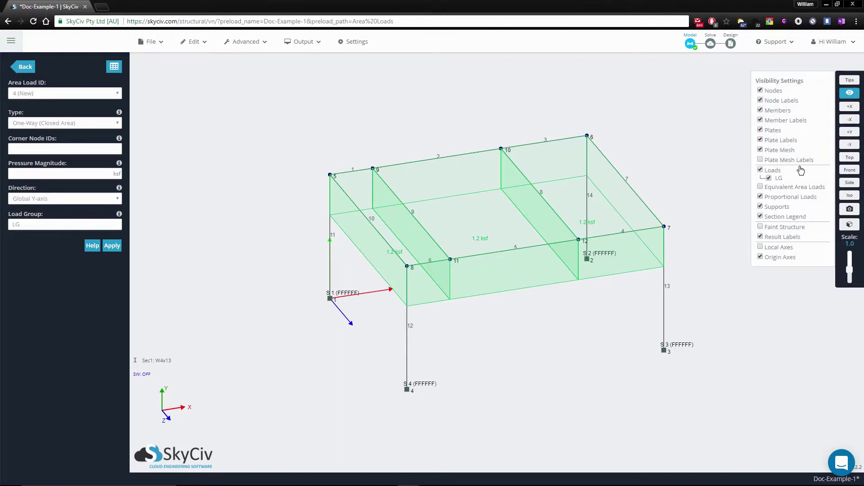
{"action": "left_click", "coordinate": [799, 188]}
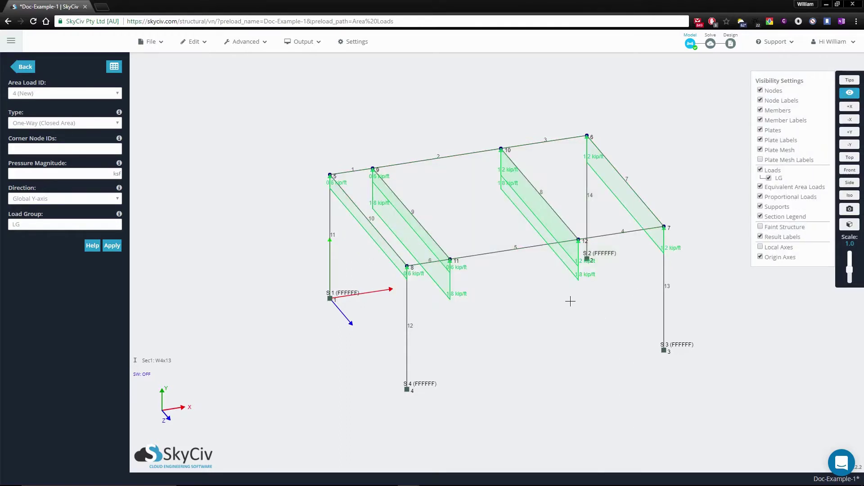
{"action": "left_click_drag", "start_coordinate": [603, 328], "coordinate": [569, 333]}
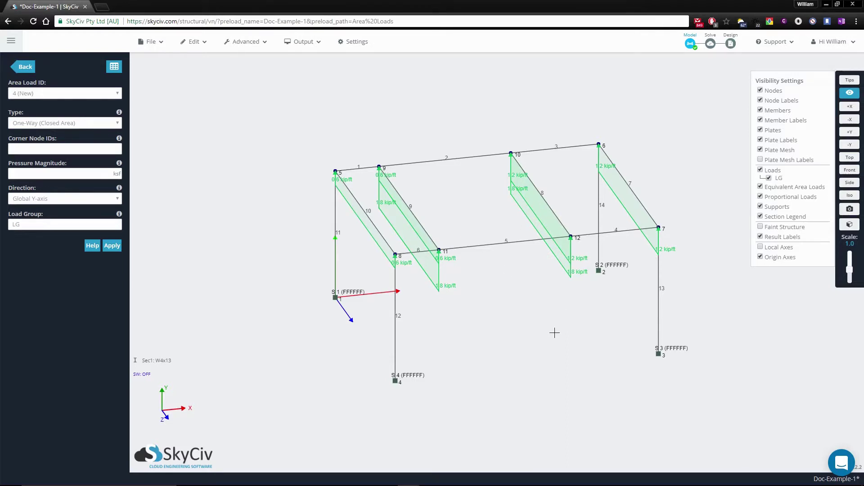
{"action": "left_click_drag", "start_coordinate": [554, 332], "coordinate": [537, 300]}
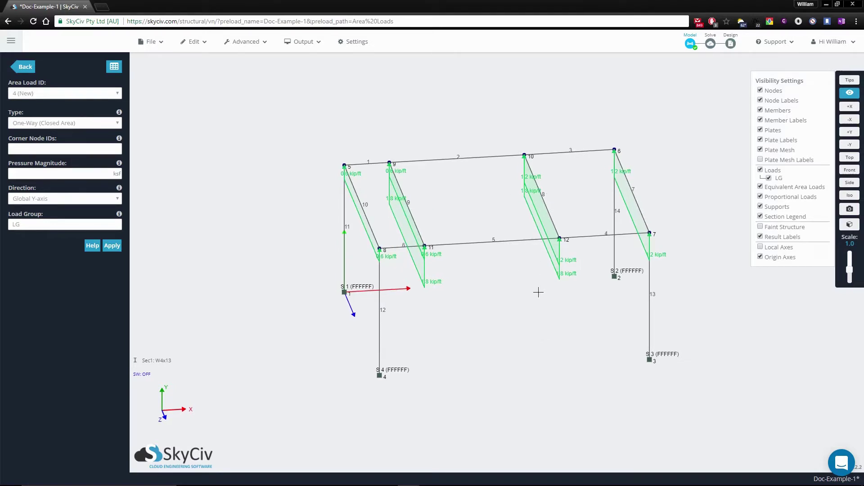
{"action": "left_click_drag", "start_coordinate": [533, 304], "coordinate": [537, 304]}
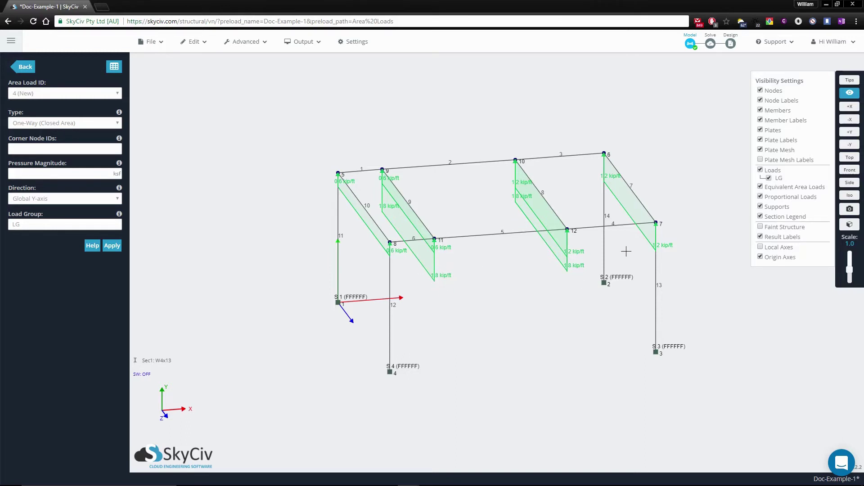
Review area loads 1, 2 and 3, ending on load 3 (members 7,8 at 1.2 ksf).
{"action": "left_click", "coordinate": [26, 67]}
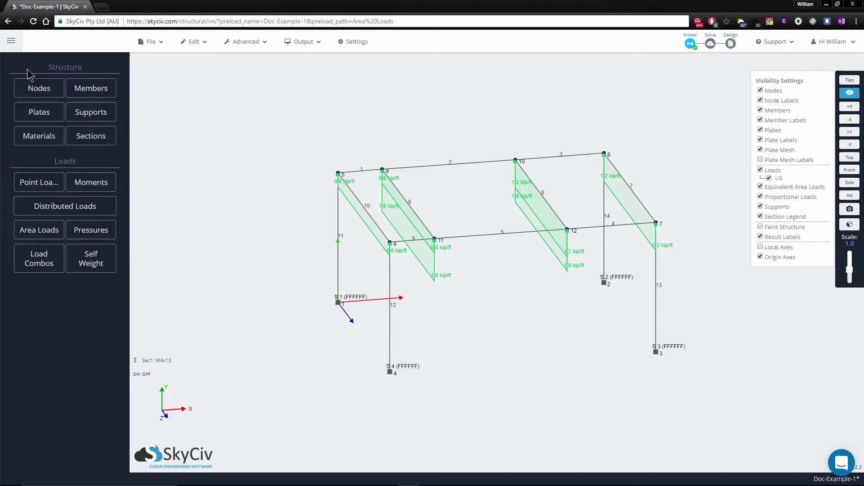
{"action": "left_click", "coordinate": [49, 229]}
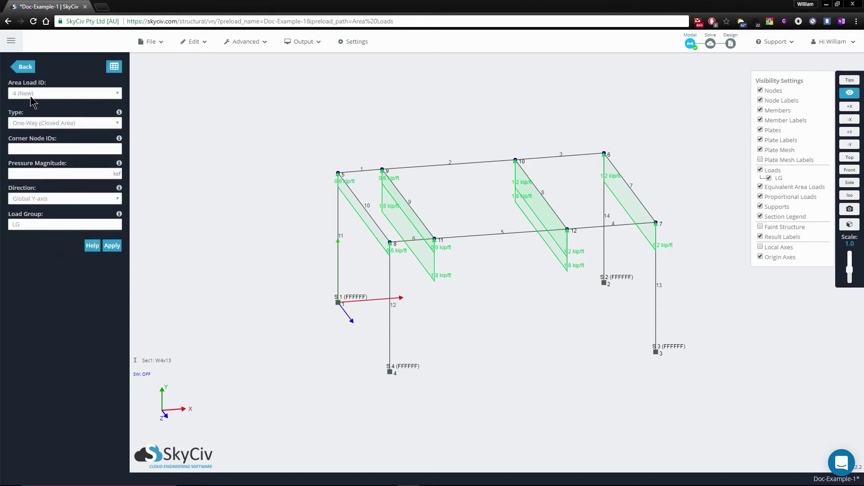
{"action": "left_click", "coordinate": [32, 96]}
{"action": "left_click", "coordinate": [37, 115]}
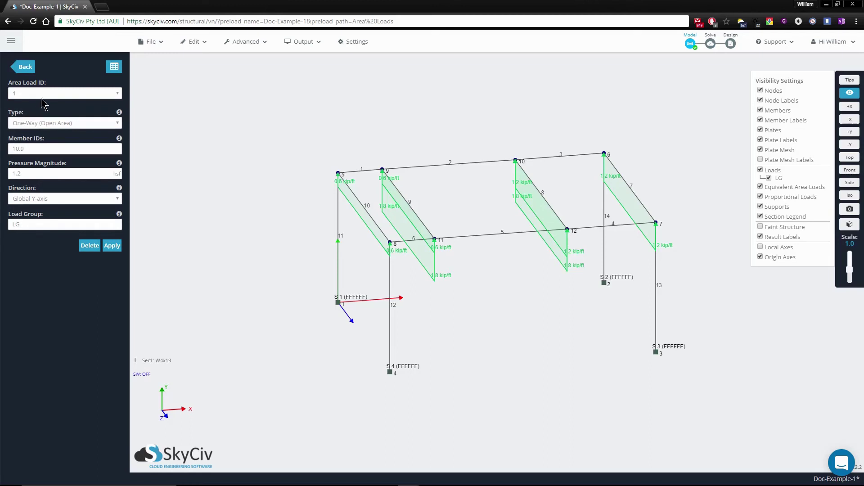
{"action": "left_click", "coordinate": [44, 94]}
{"action": "left_click", "coordinate": [36, 120]}
{"action": "left_click", "coordinate": [44, 95]}
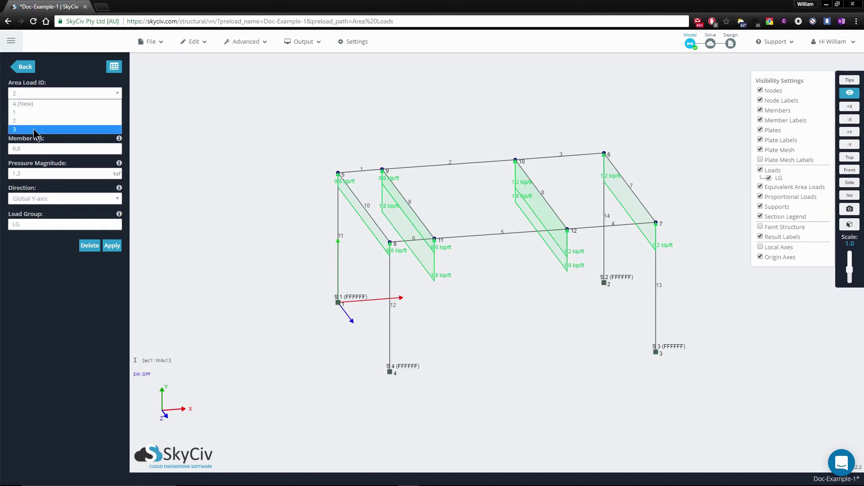
{"action": "left_click", "coordinate": [35, 130]}
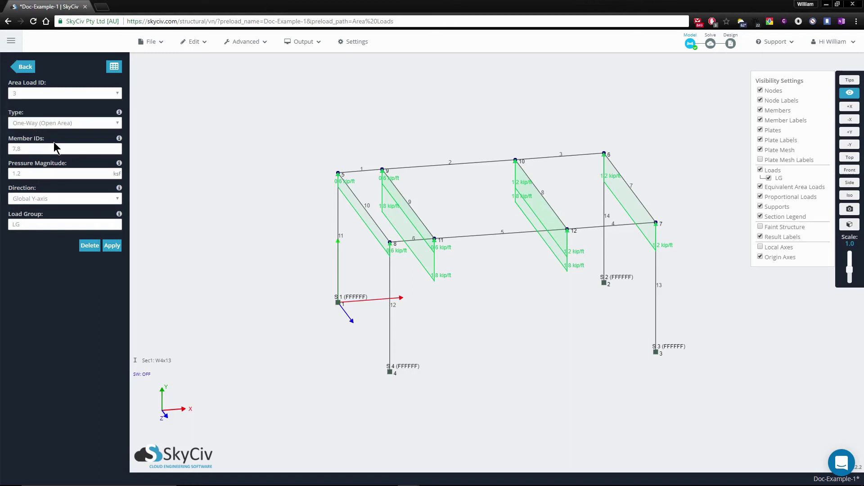